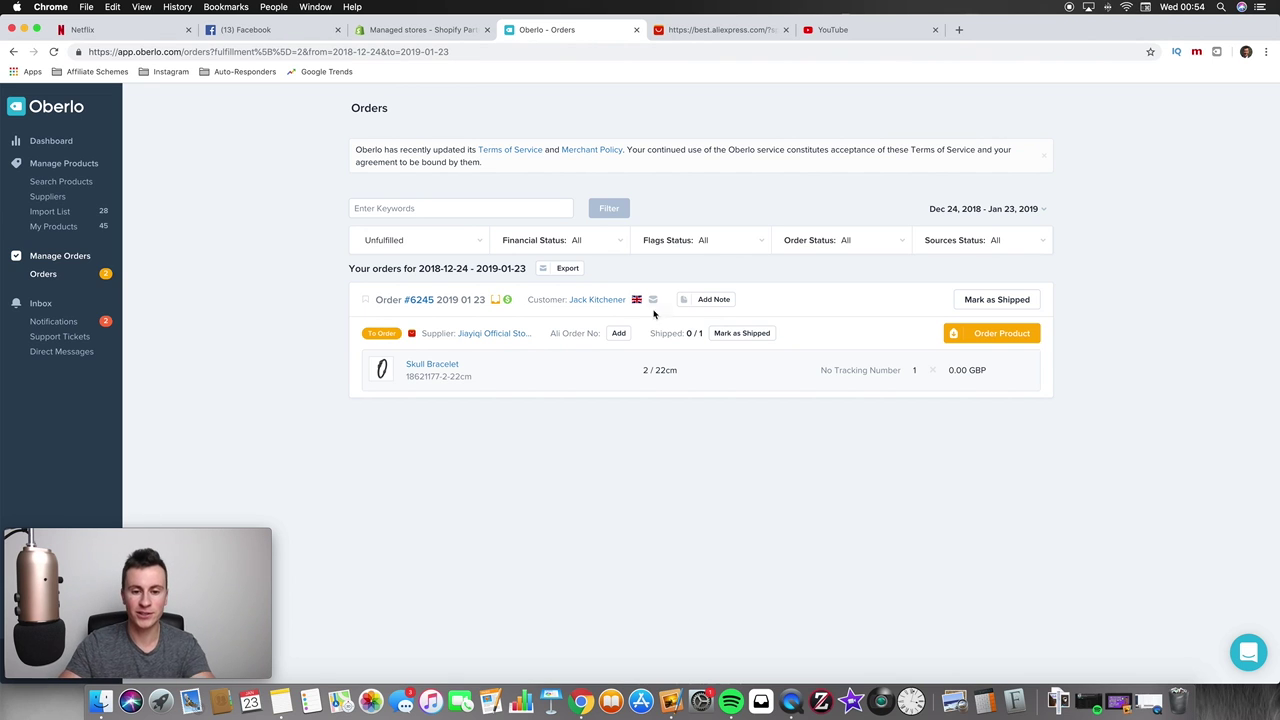
Step: Expand the customer's shipping details for unfulfilled order #6245
{"action": "left_click", "coordinate": [612, 301]}
Step: Expand and collapse order #6245's customer shipping details, then show the fulfillment status filter options
{"action": "left_click", "coordinate": [612, 301]}
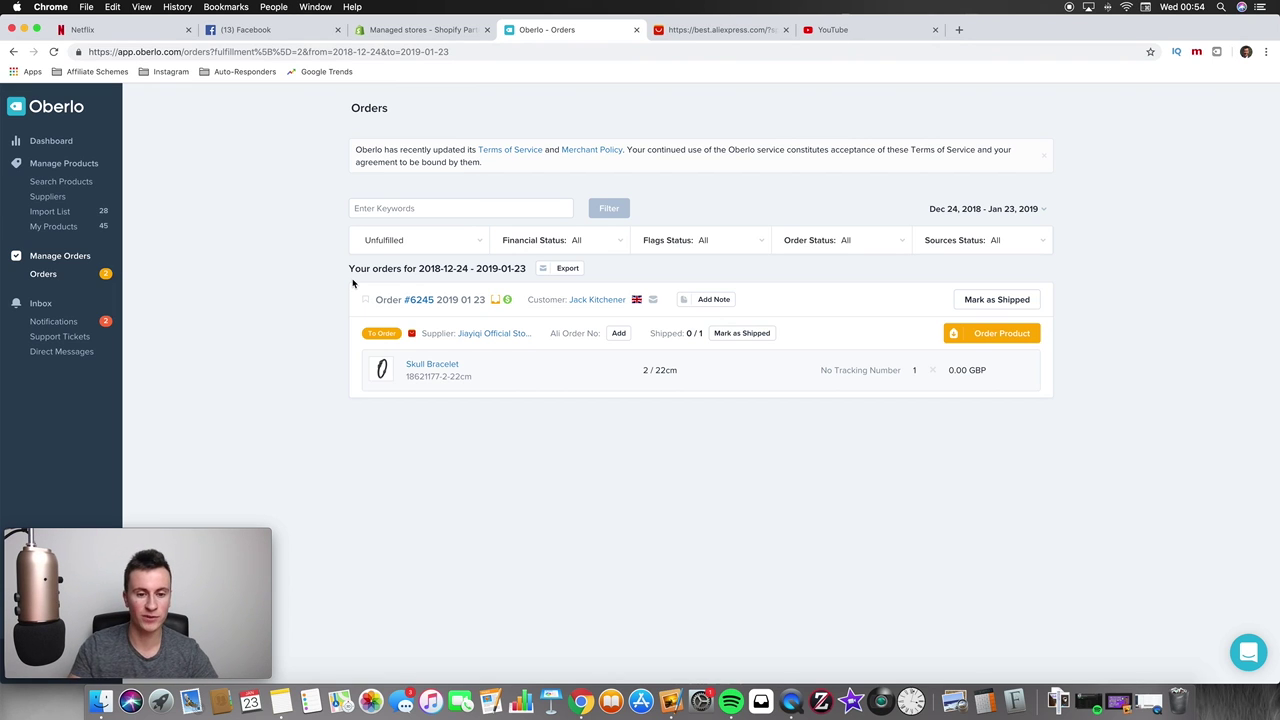
{"action": "left_click", "coordinate": [612, 302]}
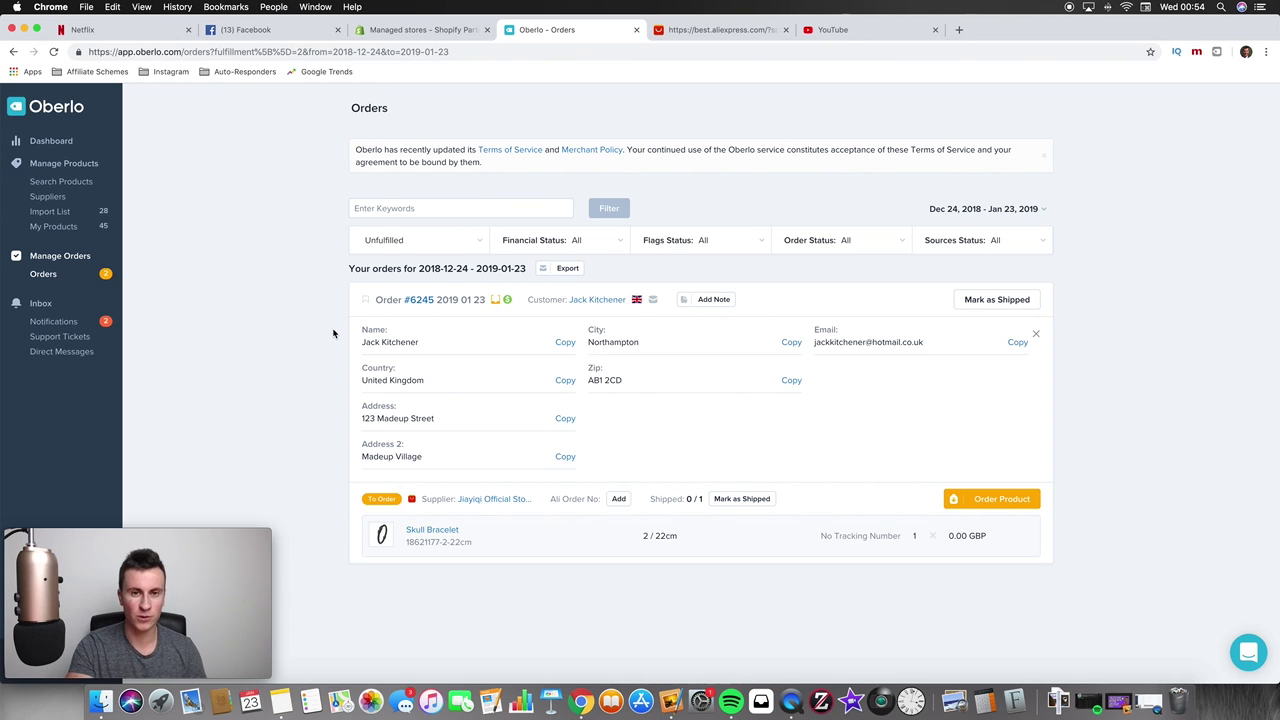
{"action": "left_click", "coordinate": [592, 300]}
{"action": "left_click", "coordinate": [592, 302]}
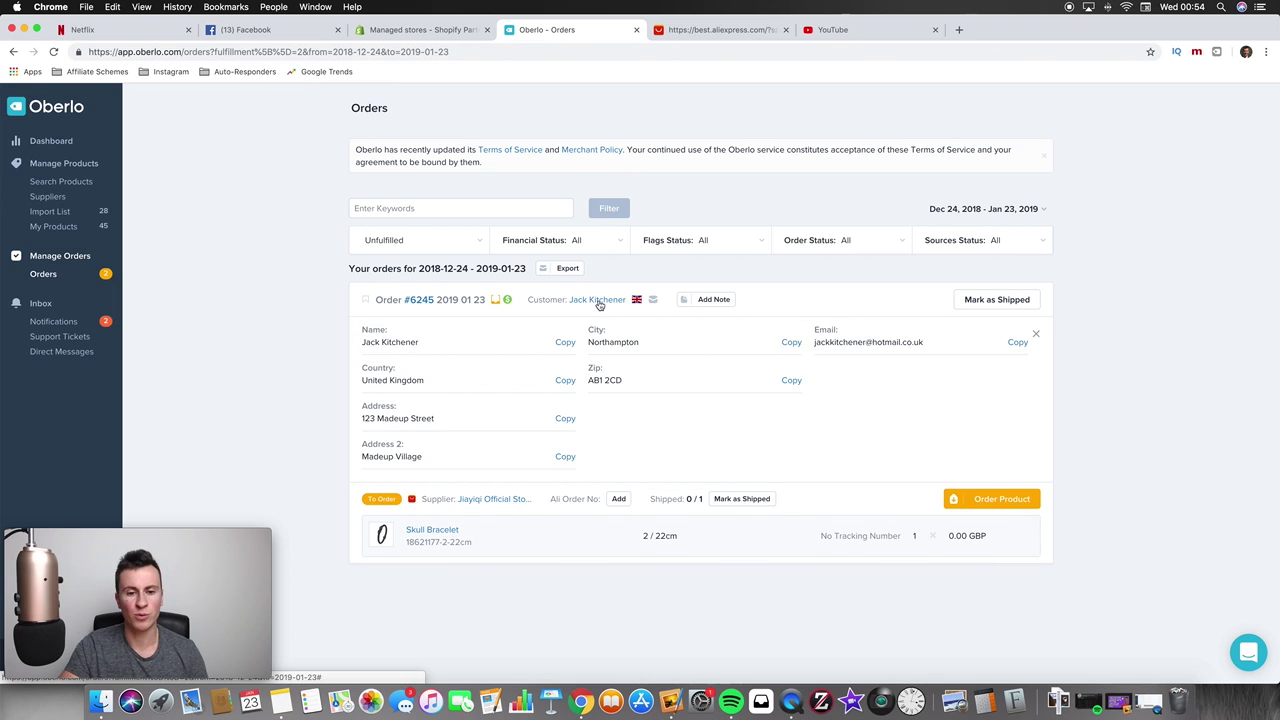
{"action": "left_click", "coordinate": [596, 303]}
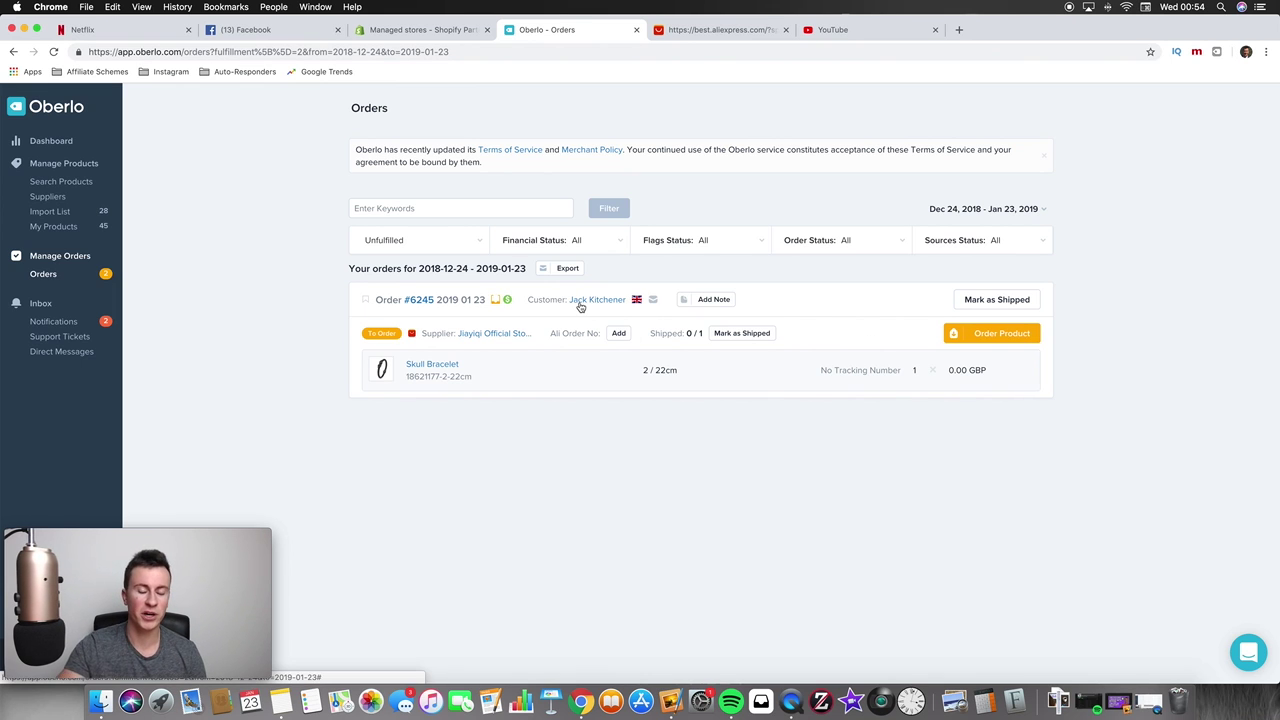
{"action": "left_click", "coordinate": [580, 307]}
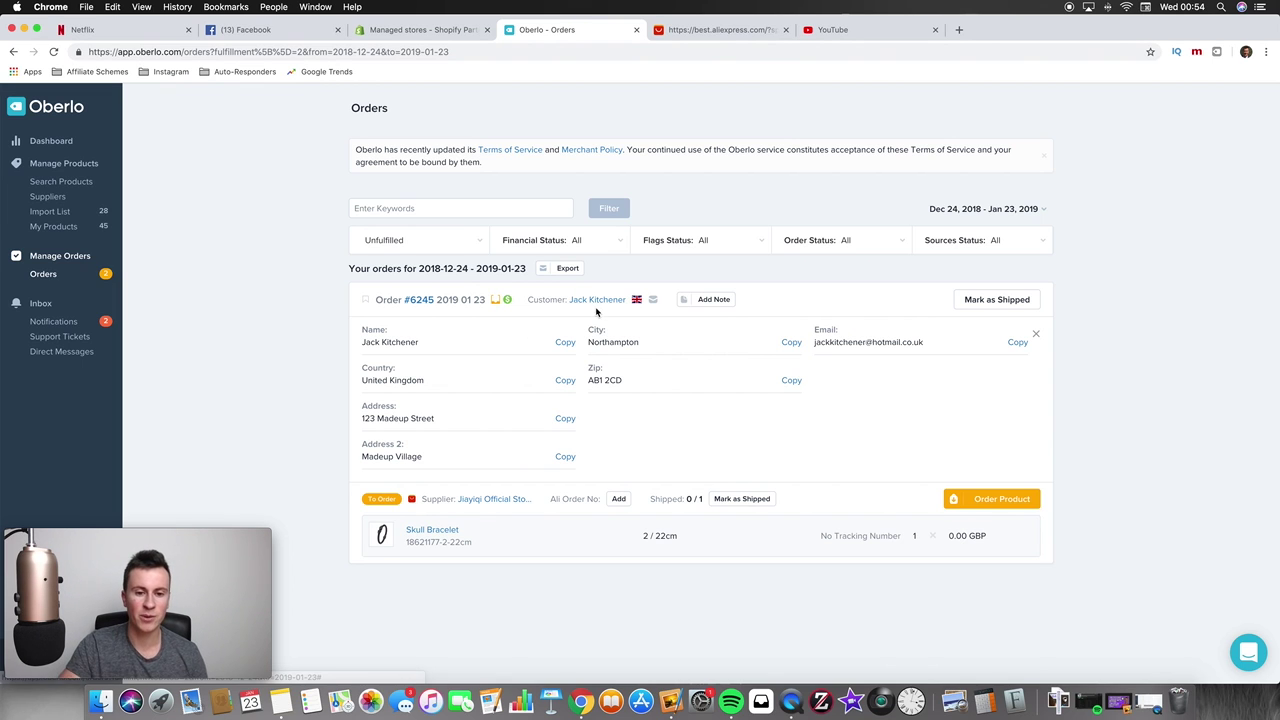
{"action": "left_click", "coordinate": [599, 304]}
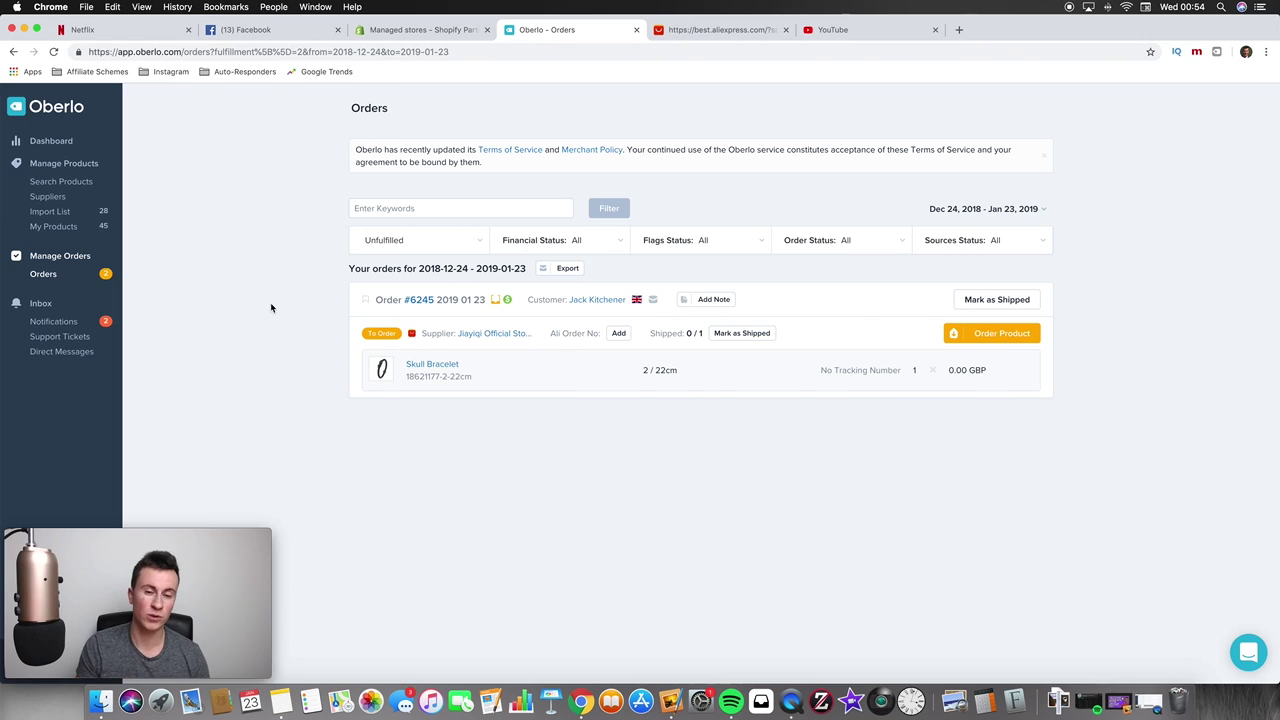
{"action": "left_click", "coordinate": [451, 240]}
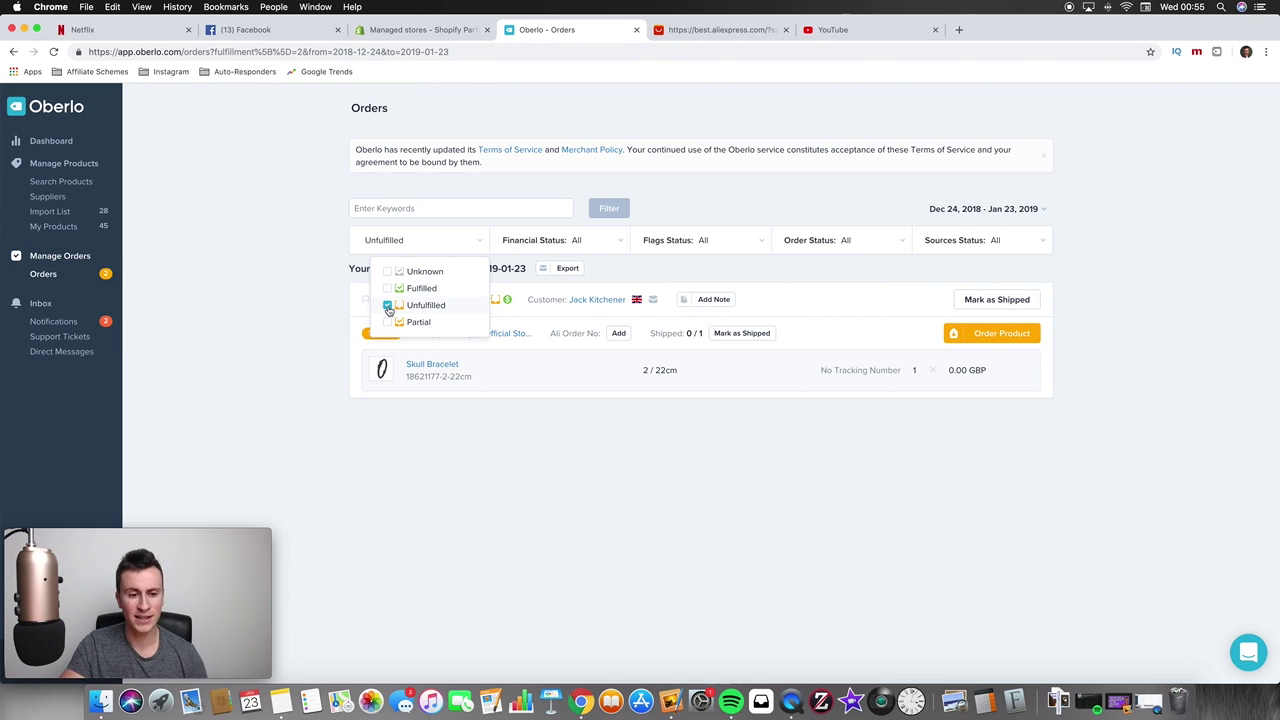
Step: Close the status filter with only Unfulfilled checked and switch to the AliExpress home page
{"action": "left_click", "coordinate": [315, 310]}
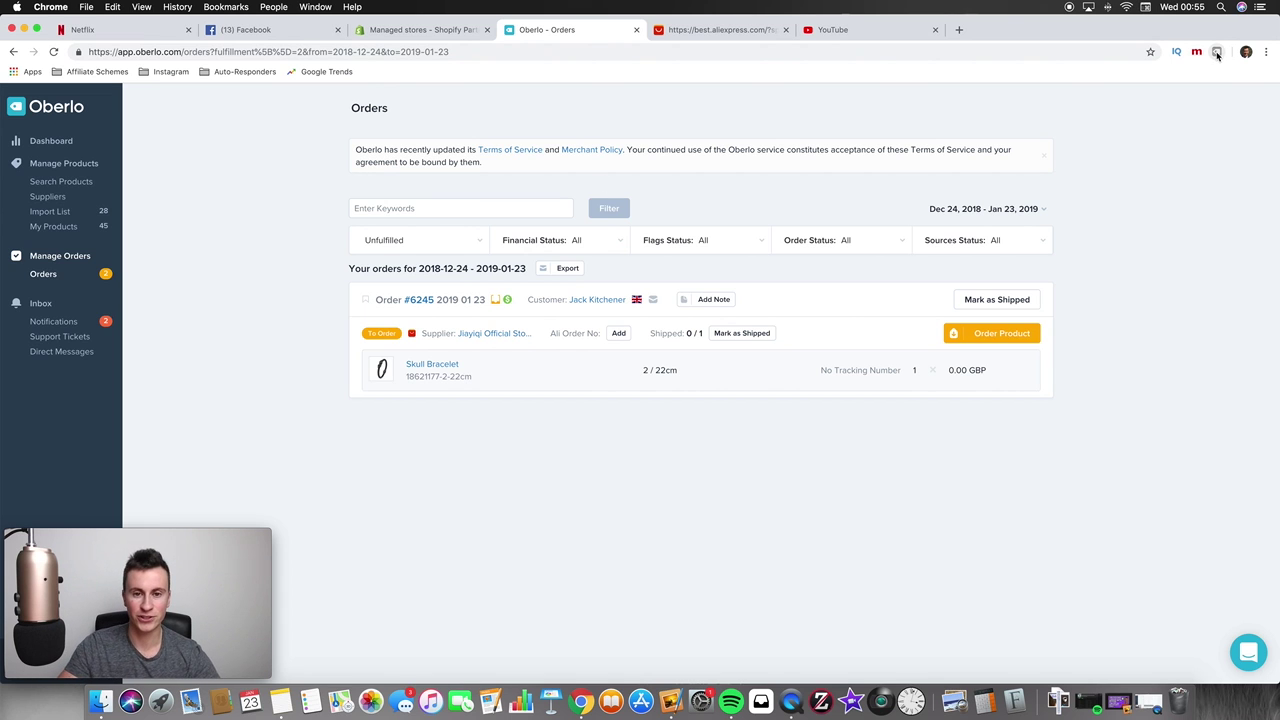
{"action": "left_click", "coordinate": [729, 30]}
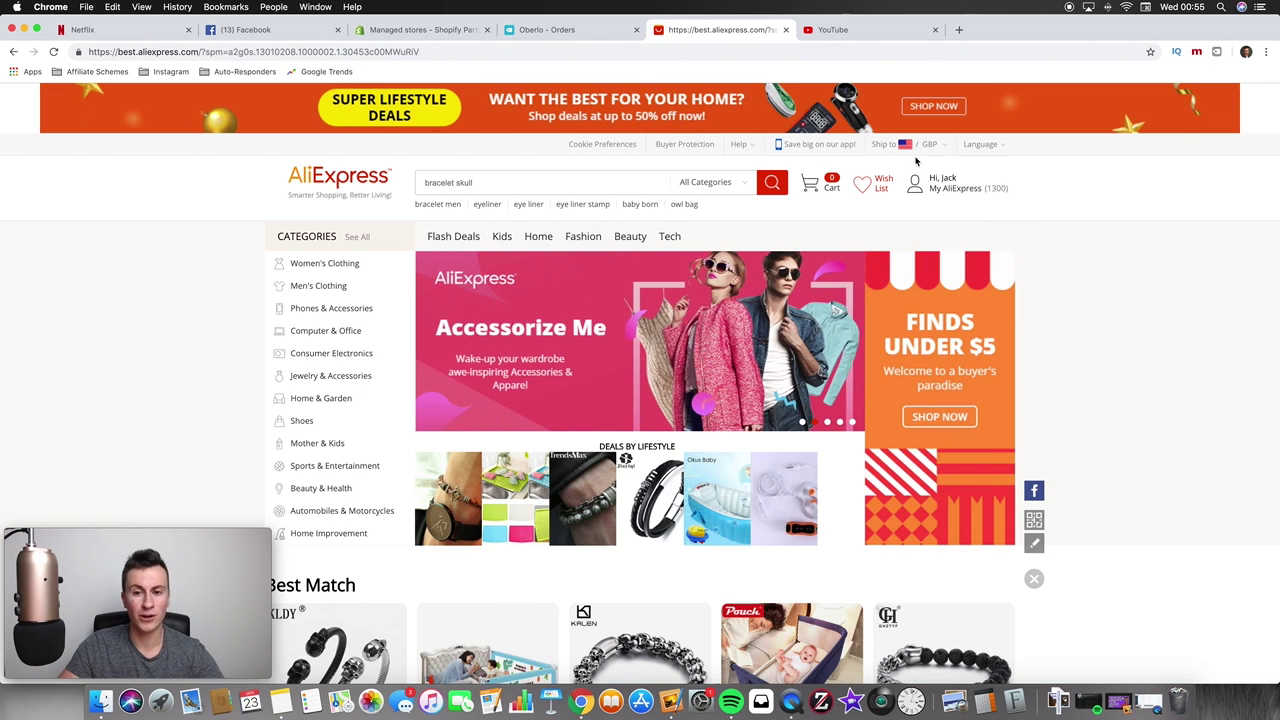
Step: Order the Skull Bracelet from its AliExpress supplier through Oberlo, reaching checkout with ePacket shipping
{"action": "left_click", "coordinate": [557, 30]}
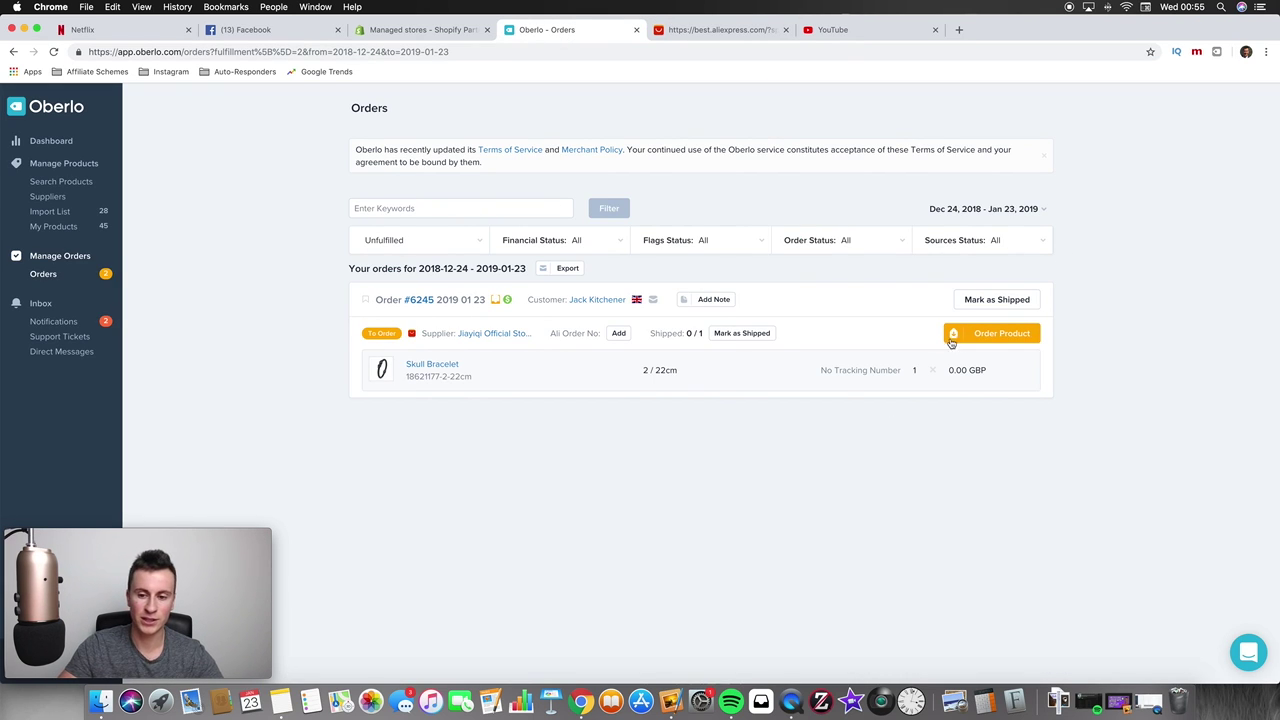
{"action": "left_click", "coordinate": [990, 341]}
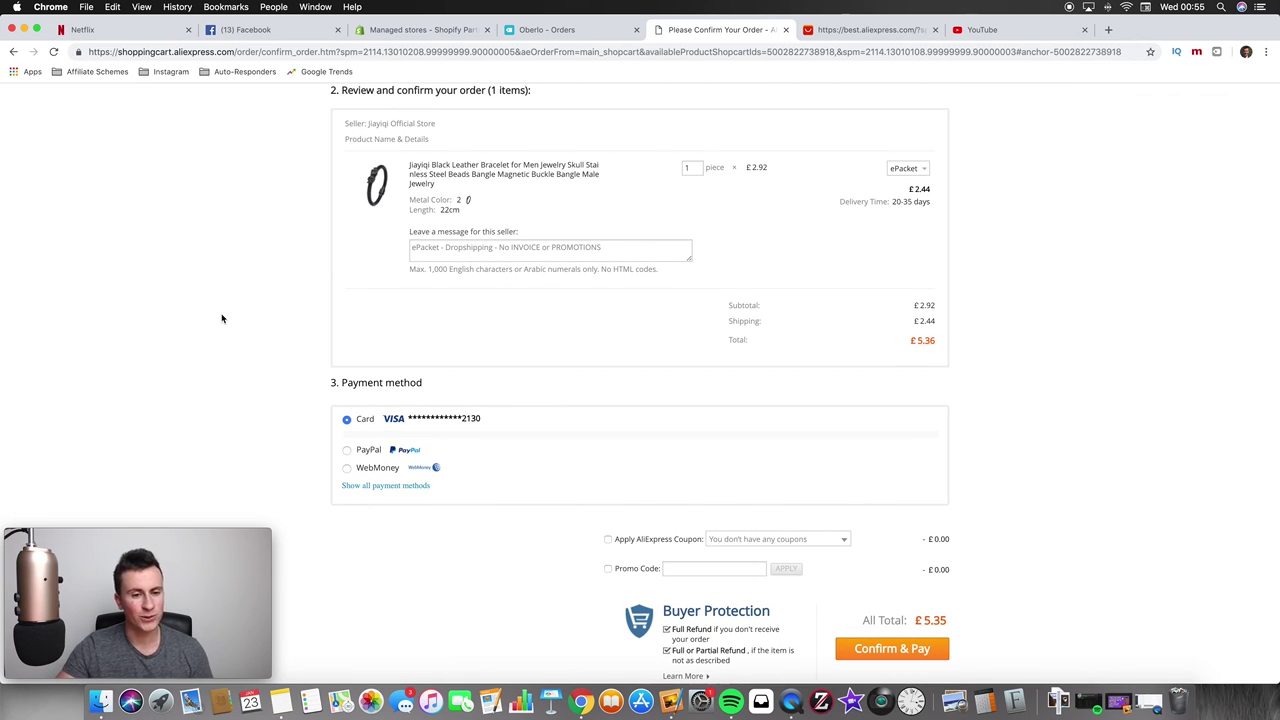
{"action": "scroll", "coordinate": [222, 318], "scroll_direction": "up", "scroll_amount": 1}
Step: Inspect the prefilled ePacket dropshipping note in the AliExpress seller message box
{"action": "left_click", "coordinate": [522, 317]}
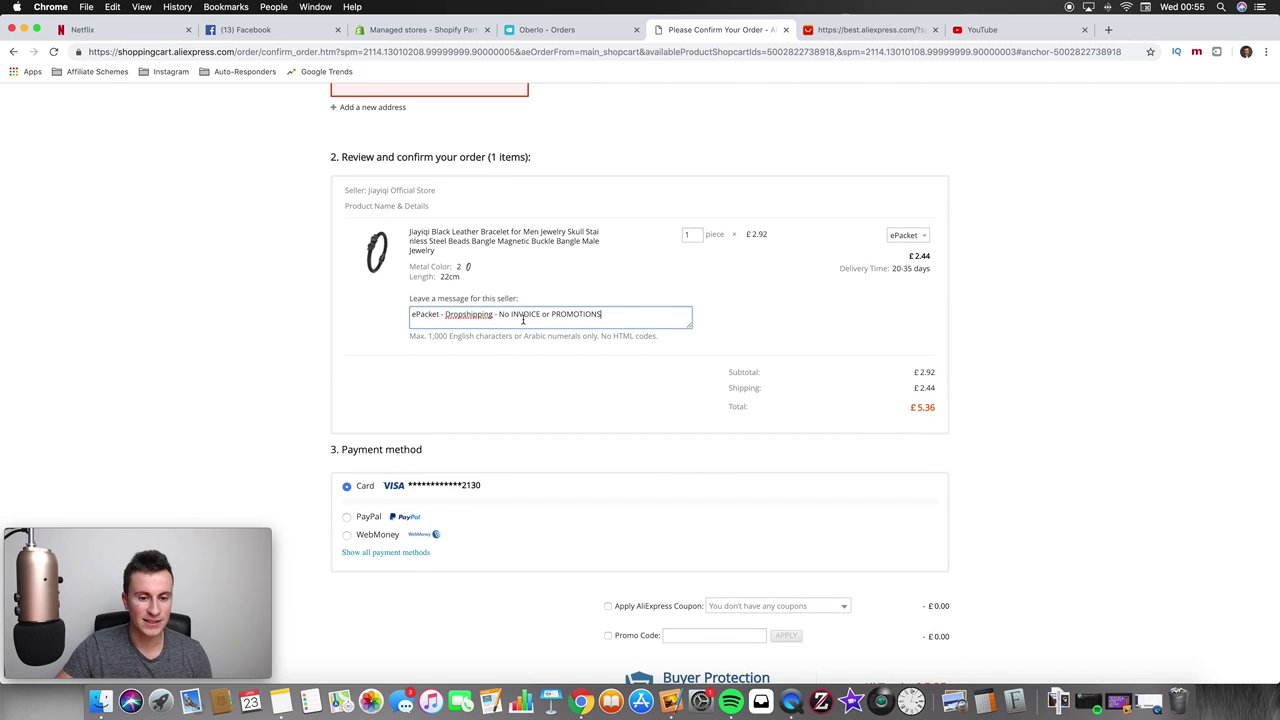
{"action": "left_click", "coordinate": [524, 377]}
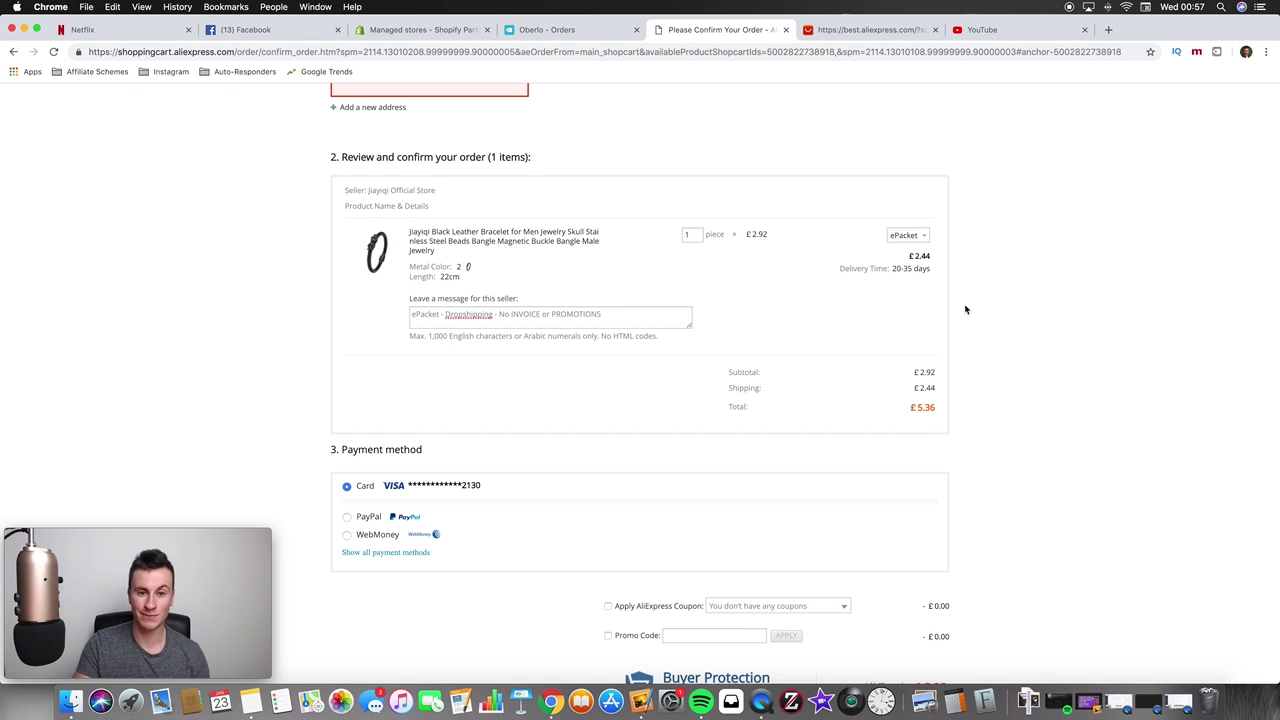
Step: Return to Oberlo and open its Settings page
{"action": "left_click", "coordinate": [586, 30]}
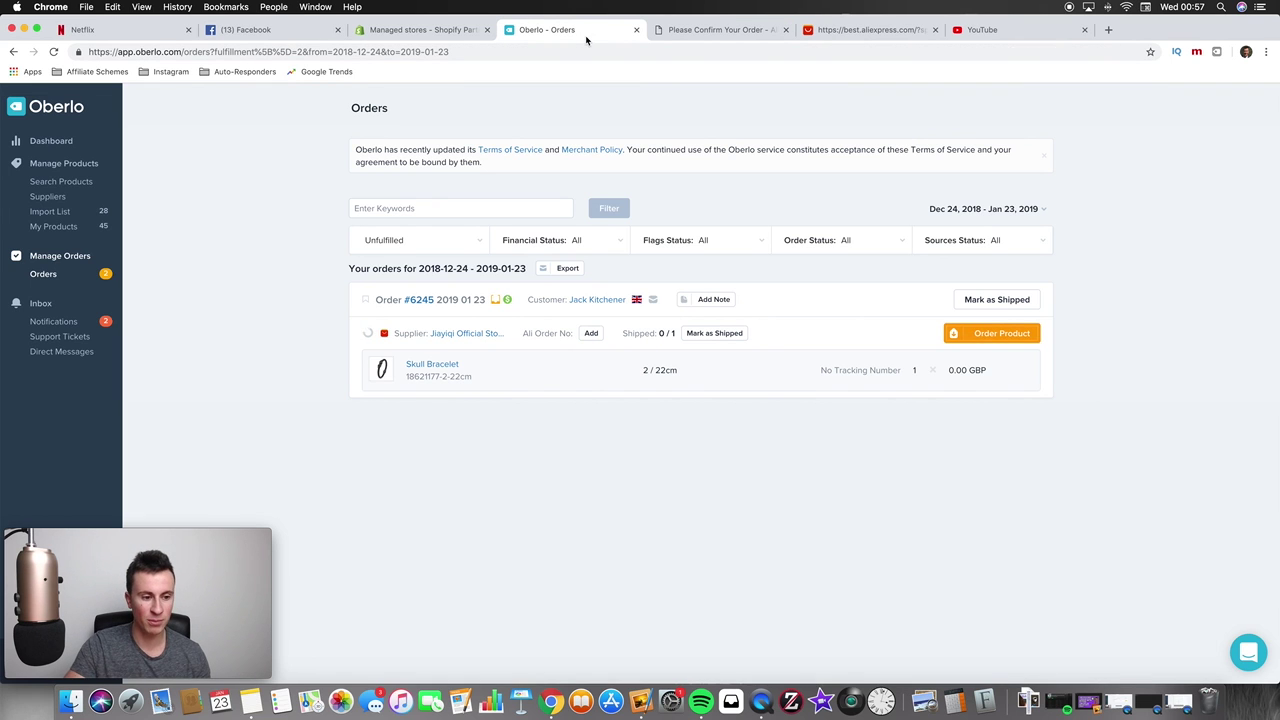
{"action": "left_click", "coordinate": [97, 540]}
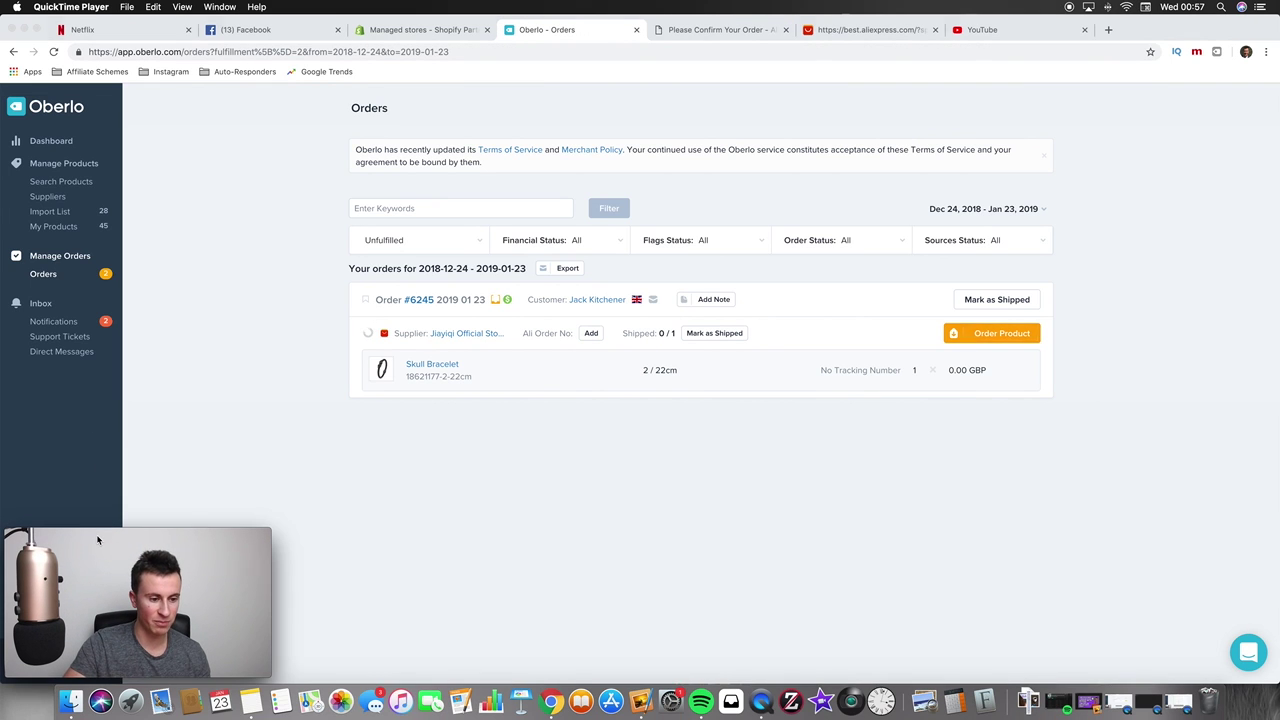
{"action": "left_click_drag", "start_coordinate": [107, 540], "coordinate": [110, 392]}
{"action": "left_click", "coordinate": [47, 618]}
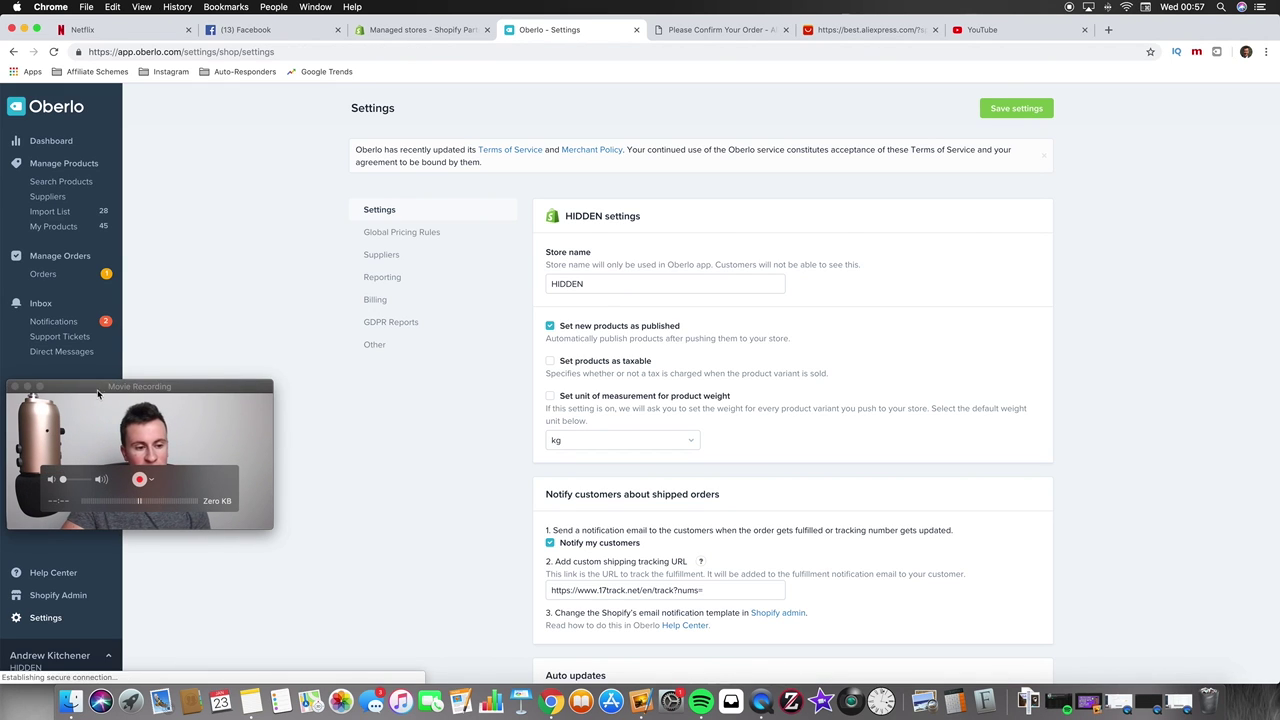
{"action": "left_click", "coordinate": [98, 442]}
{"action": "left_click_drag", "start_coordinate": [98, 442], "coordinate": [102, 539]}
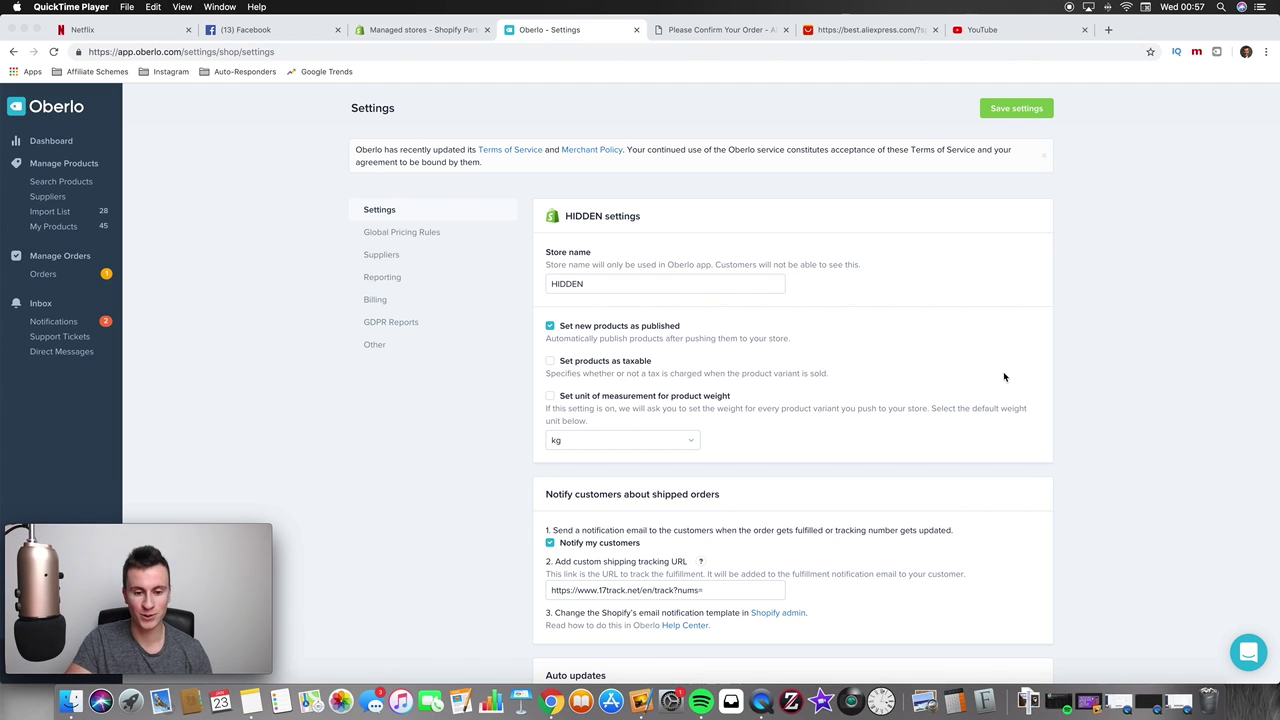
{"action": "scroll", "coordinate": [1004, 376], "scroll_direction": "down", "scroll_amount": 2}
{"action": "scroll", "coordinate": [1004, 376], "scroll_direction": "down", "scroll_amount": 3}
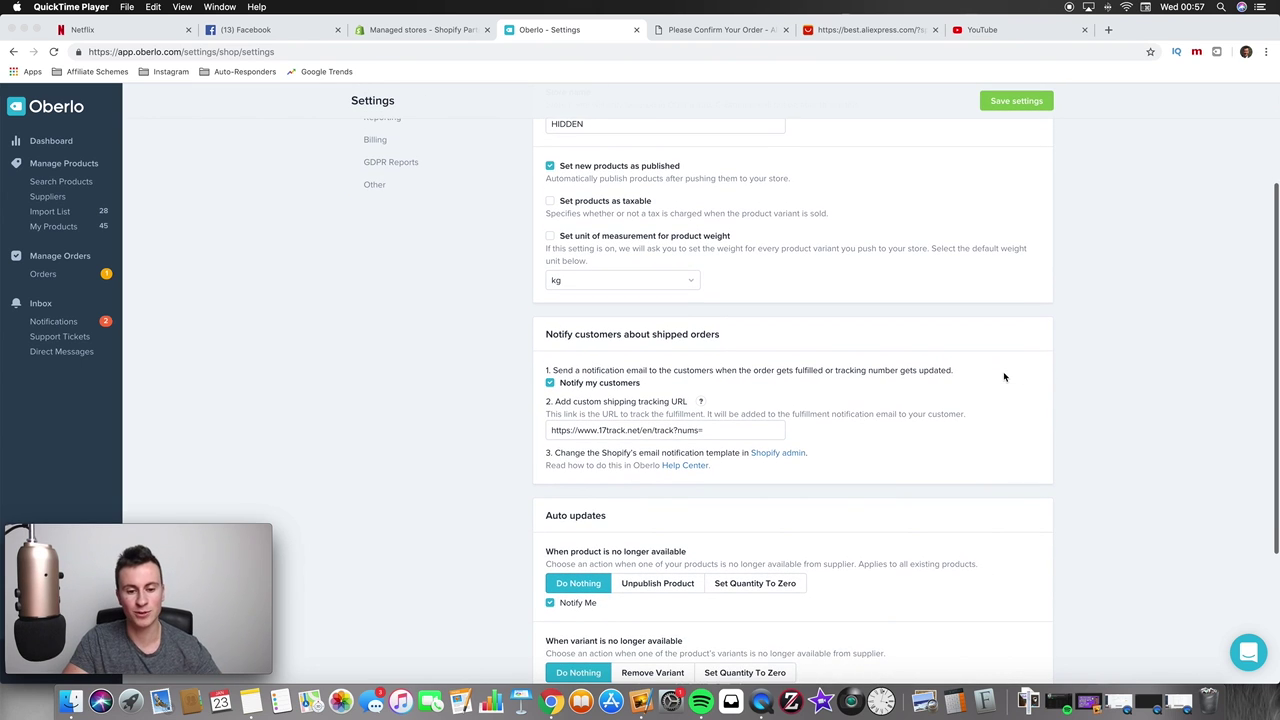
{"action": "scroll", "coordinate": [1005, 376], "scroll_direction": "down", "scroll_amount": 1}
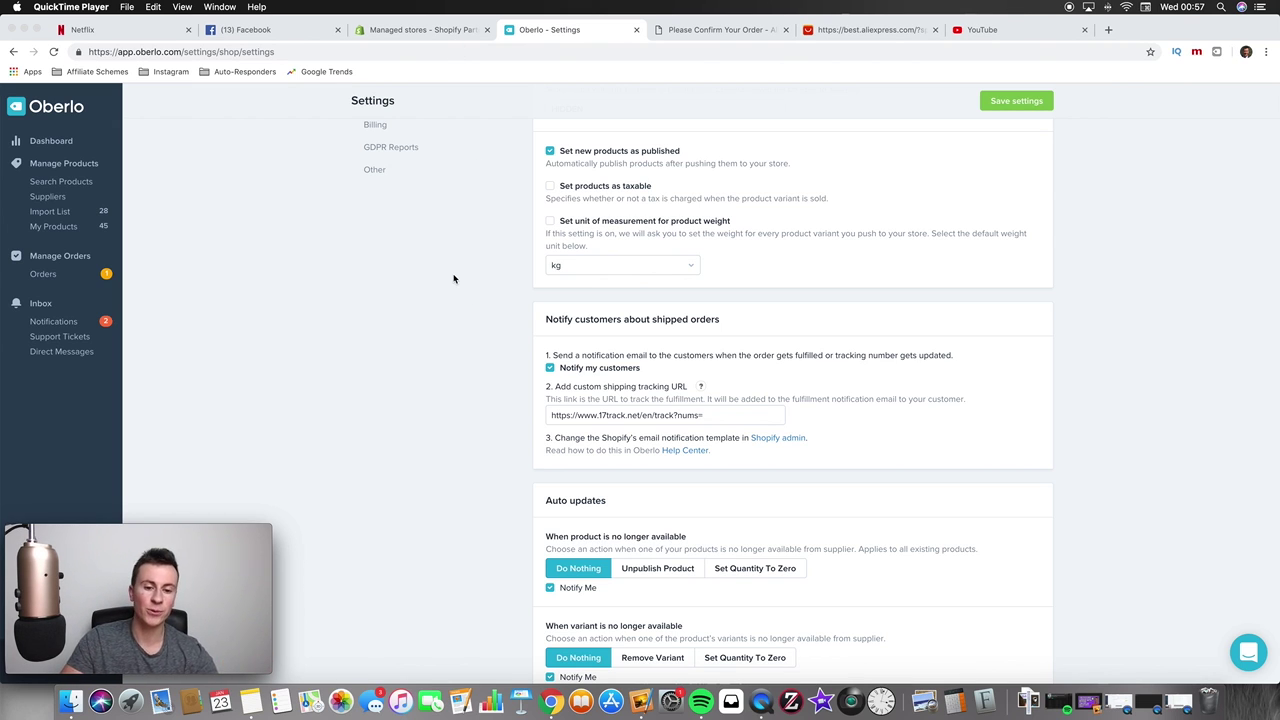
{"action": "left_click", "coordinate": [720, 419]}
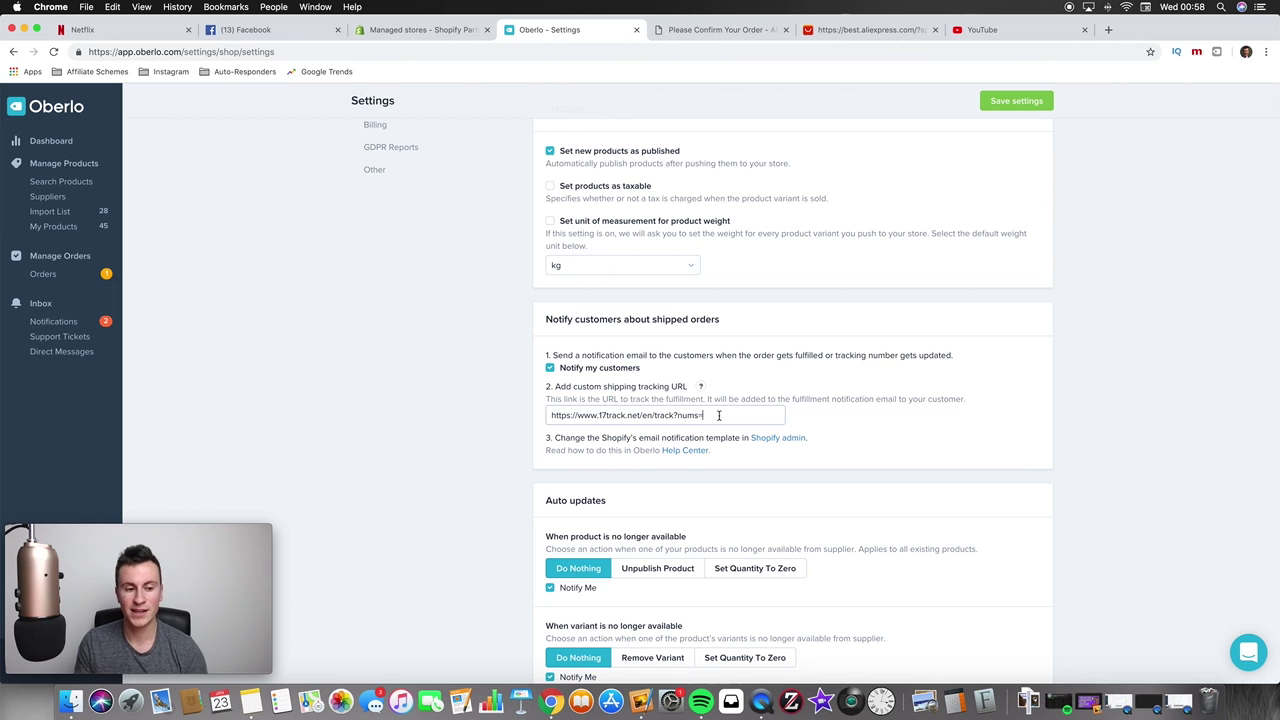
{"action": "left_click", "coordinate": [718, 415]}
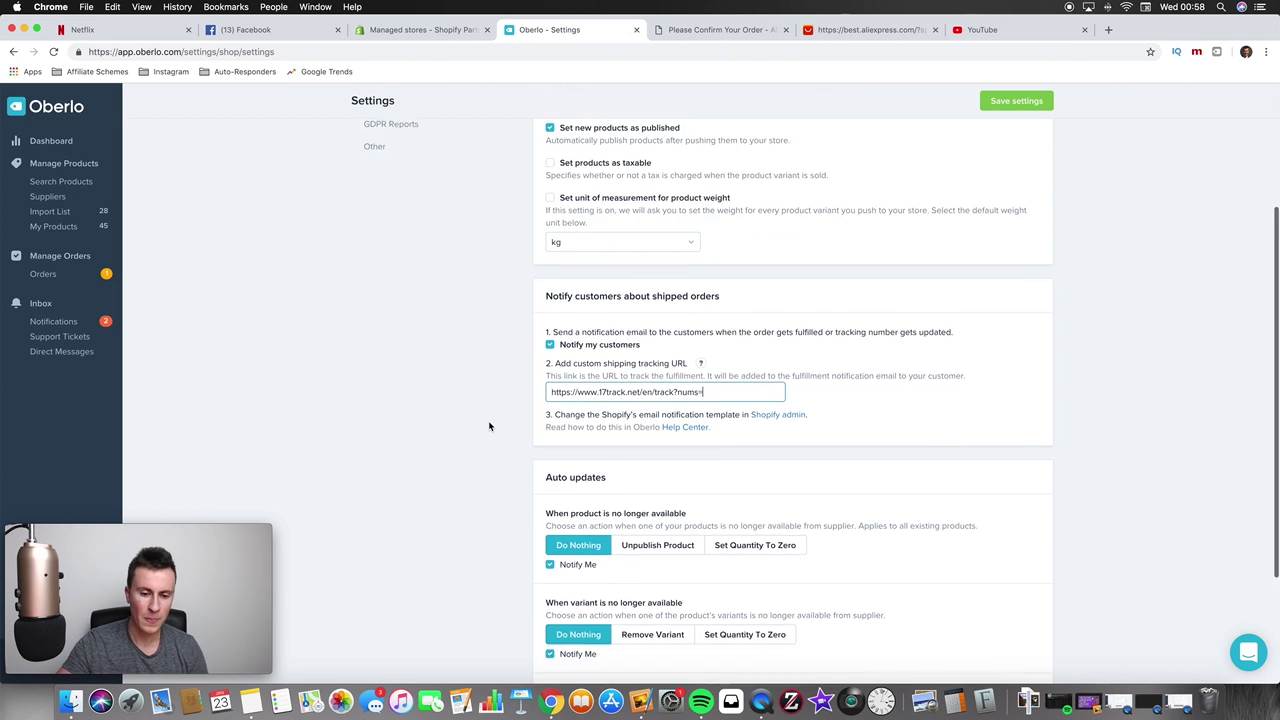
{"action": "scroll", "coordinate": [489, 426], "scroll_direction": "down", "scroll_amount": 3}
{"action": "scroll", "coordinate": [489, 426], "scroll_direction": "up", "scroll_amount": 5}
{"action": "scroll", "coordinate": [481, 446], "scroll_direction": "down", "scroll_amount": 1}
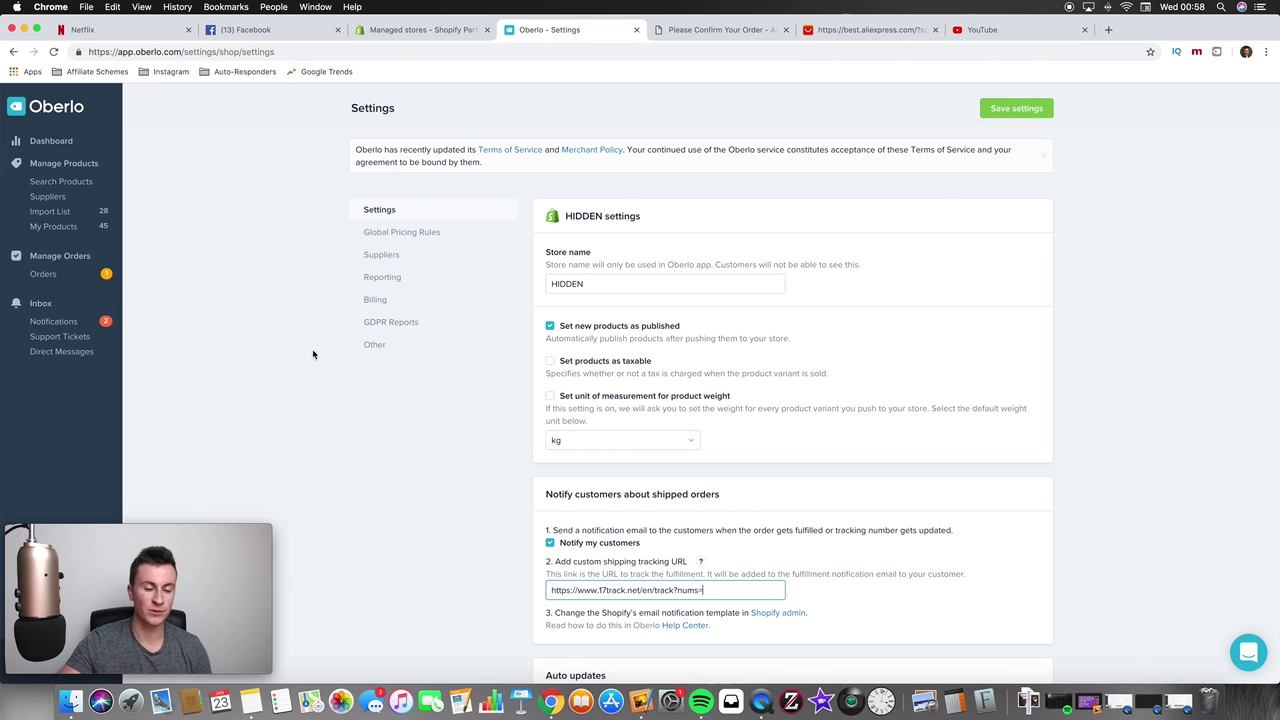
Step: Open Oberlo's Suppliers settings with ePacket default shipping, glancing at the AliExpress checkout in between
{"action": "left_click", "coordinate": [391, 259]}
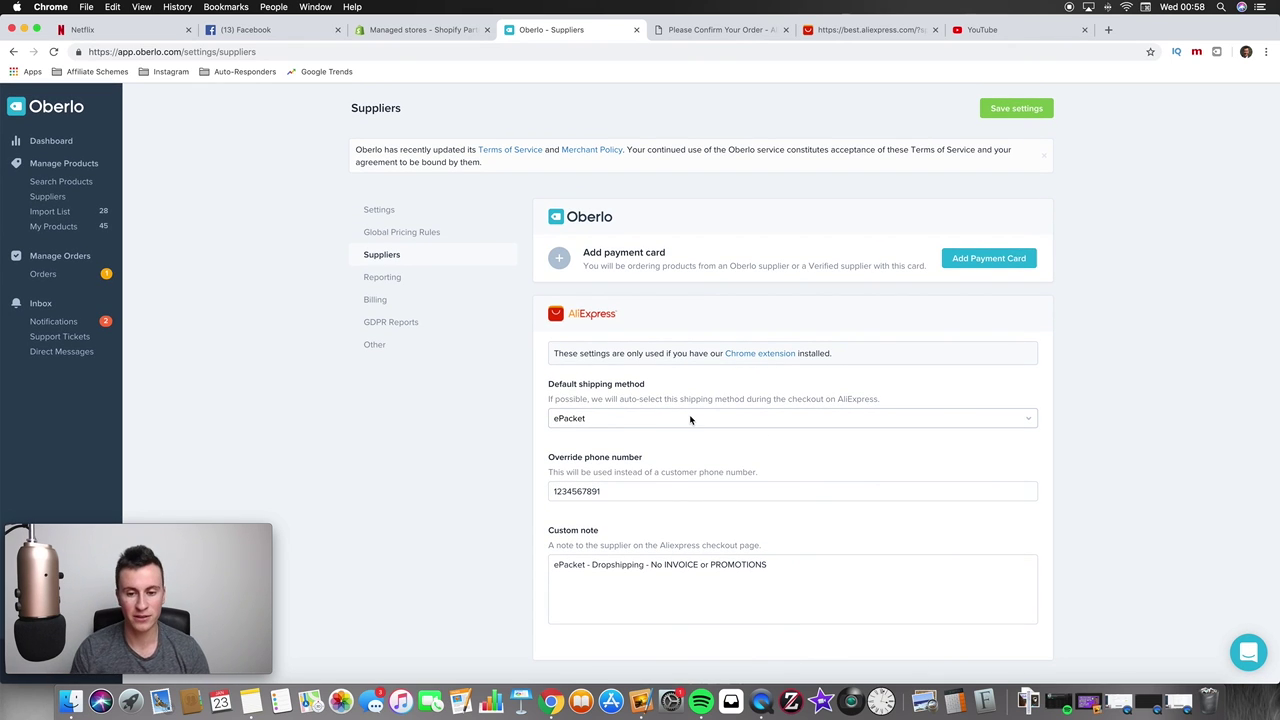
{"action": "left_click", "coordinate": [892, 33]}
{"action": "left_click", "coordinate": [720, 29]}
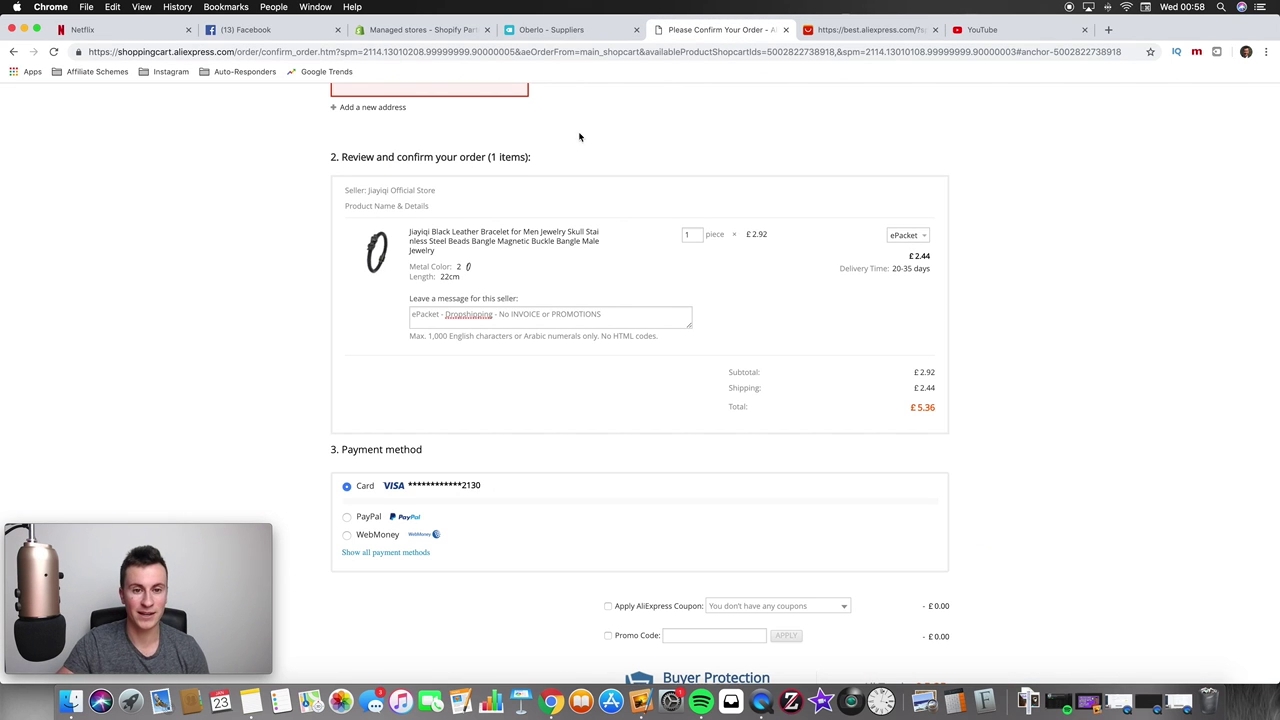
{"action": "left_click", "coordinate": [571, 29]}
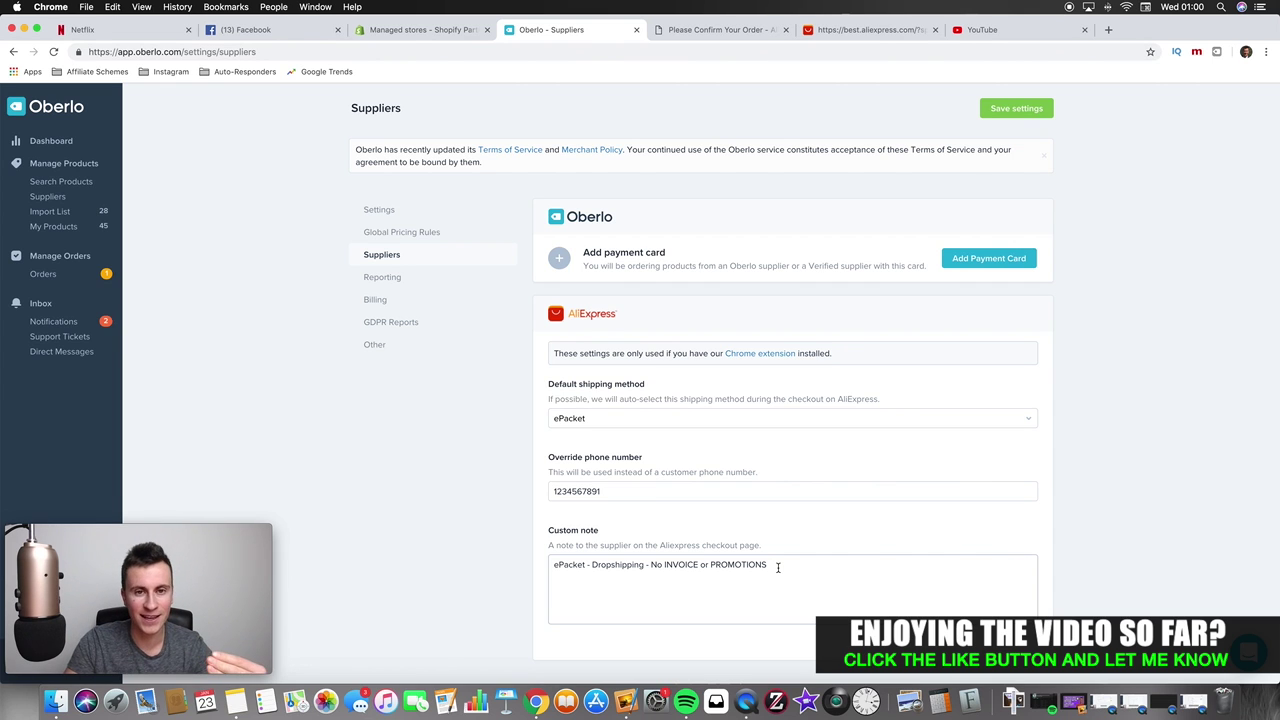
Step: Fix the custom supplier note's spacing to read 'ePacket - Dropshipping - No INVOICE or PROMOTIONS'
{"action": "left_click", "coordinate": [578, 564]}
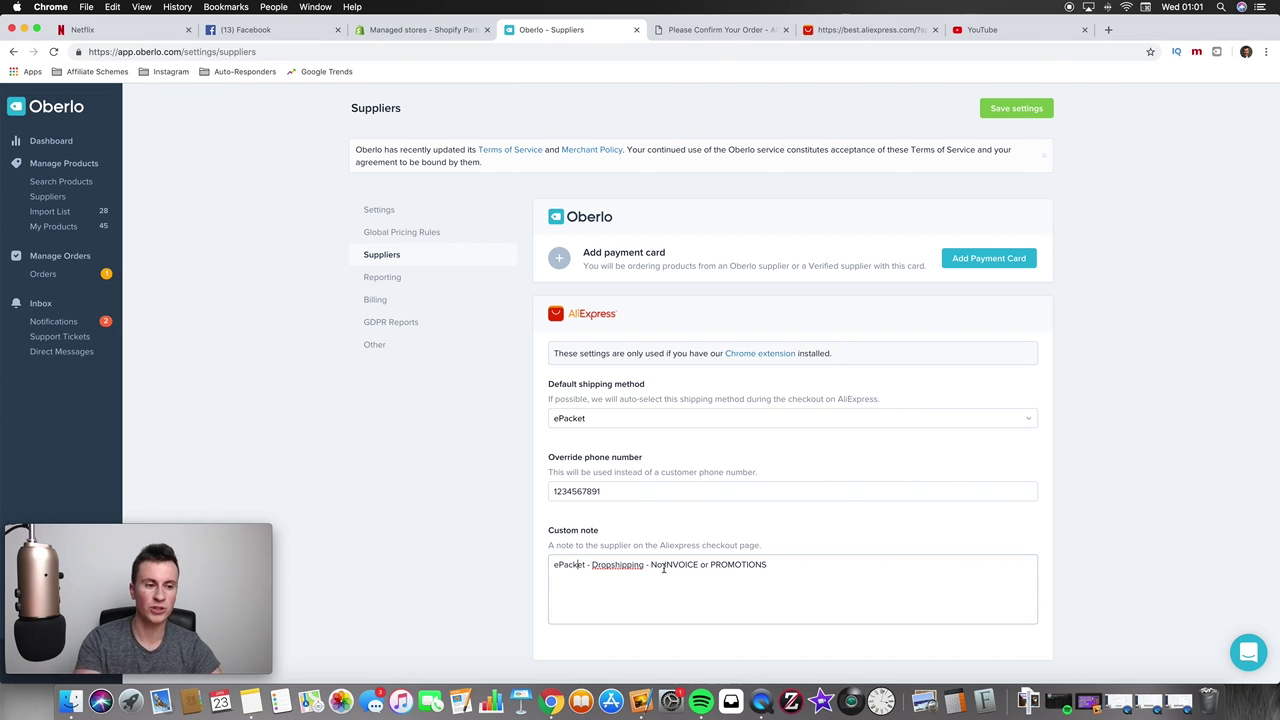
{"action": "left_click", "coordinate": [664, 566]}
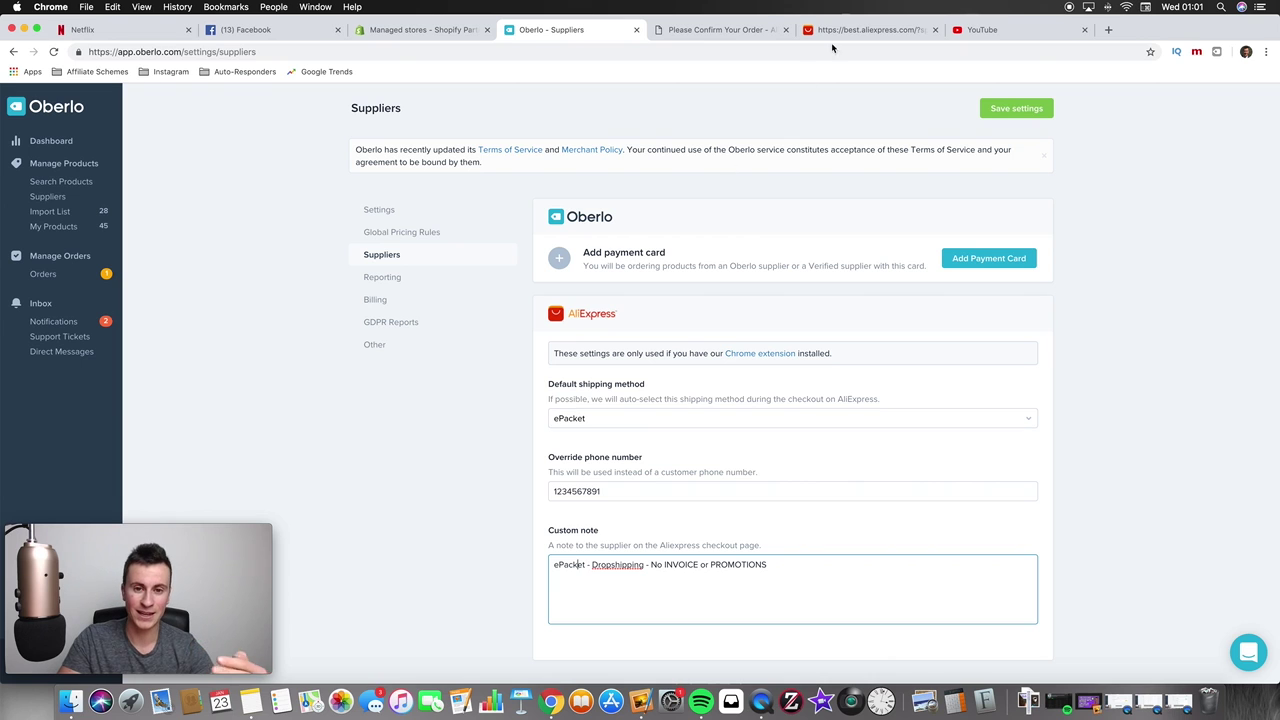
{"action": "left_click", "coordinate": [712, 31]}
Step: Review the AliExpress checkout's order, payment method and £5.35 total, then return to Oberlo's Suppliers settings
{"action": "scroll", "coordinate": [750, 333], "scroll_direction": "down", "scroll_amount": 1}
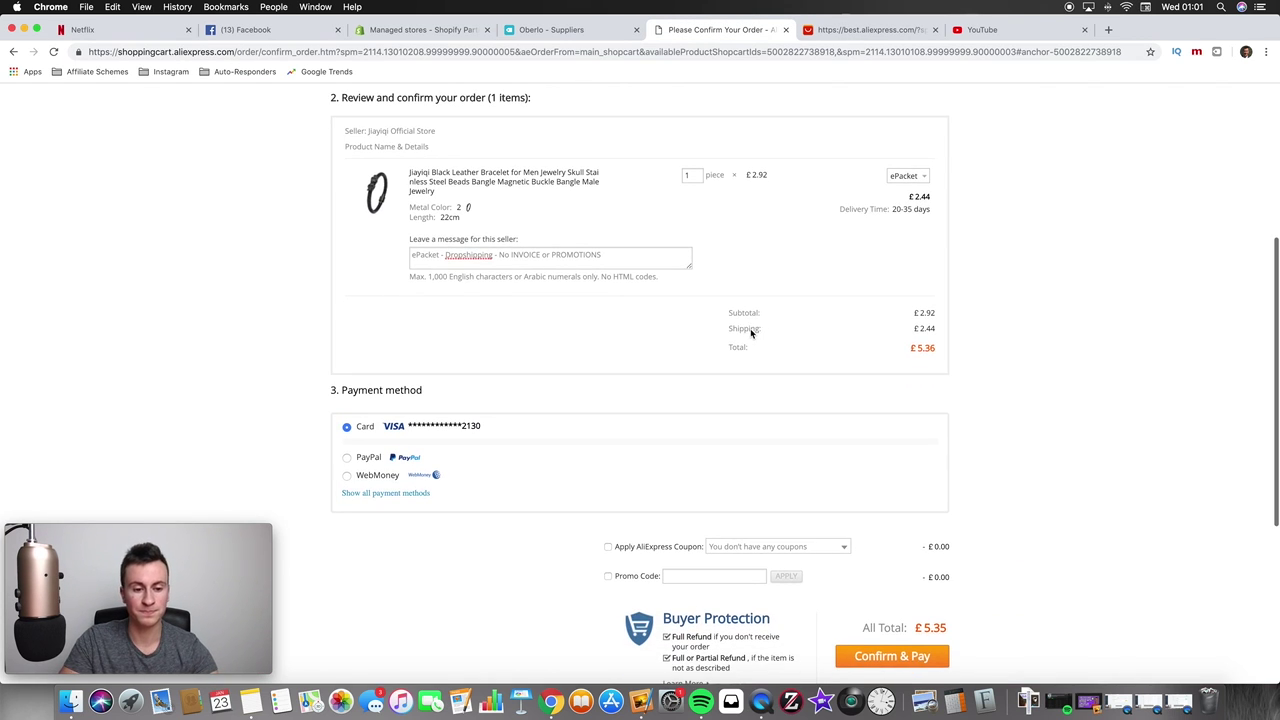
{"action": "scroll", "coordinate": [309, 343], "scroll_direction": "up", "scroll_amount": 5}
{"action": "scroll", "coordinate": [309, 340], "scroll_direction": "down", "scroll_amount": 5}
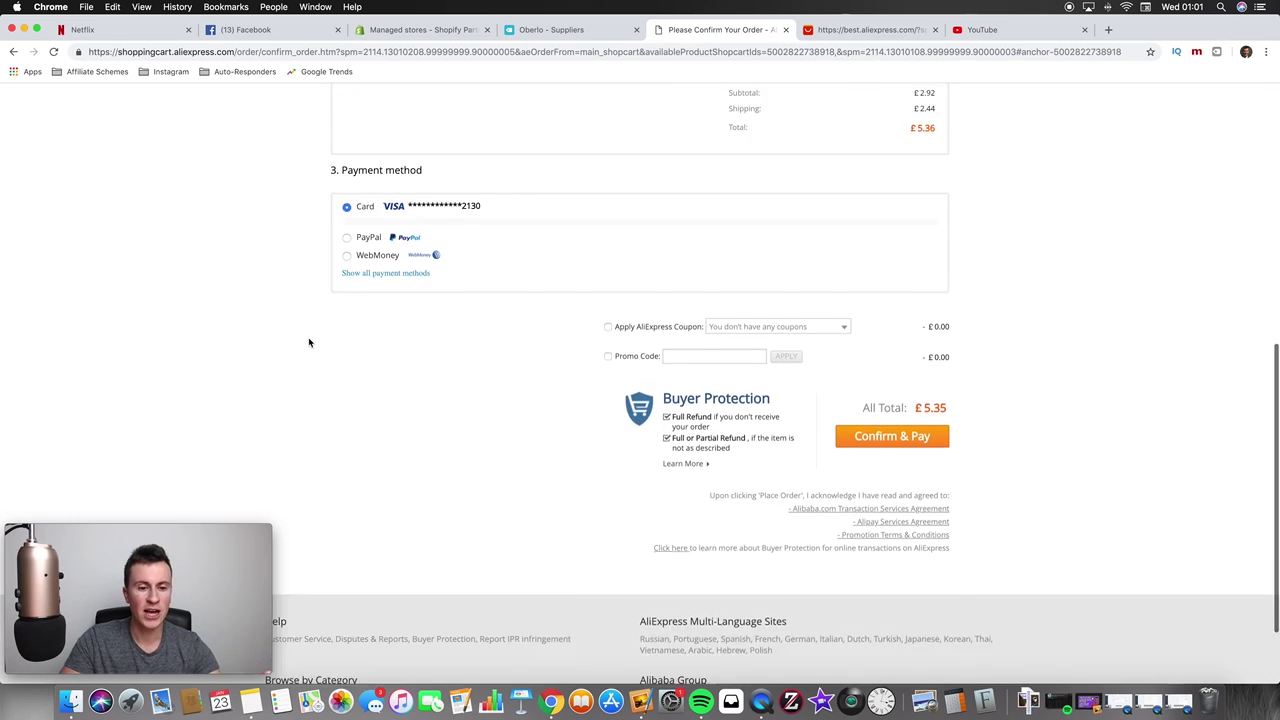
{"action": "scroll", "coordinate": [309, 340], "scroll_direction": "up", "scroll_amount": 1}
{"action": "scroll", "coordinate": [962, 268], "scroll_direction": "down", "scroll_amount": 1}
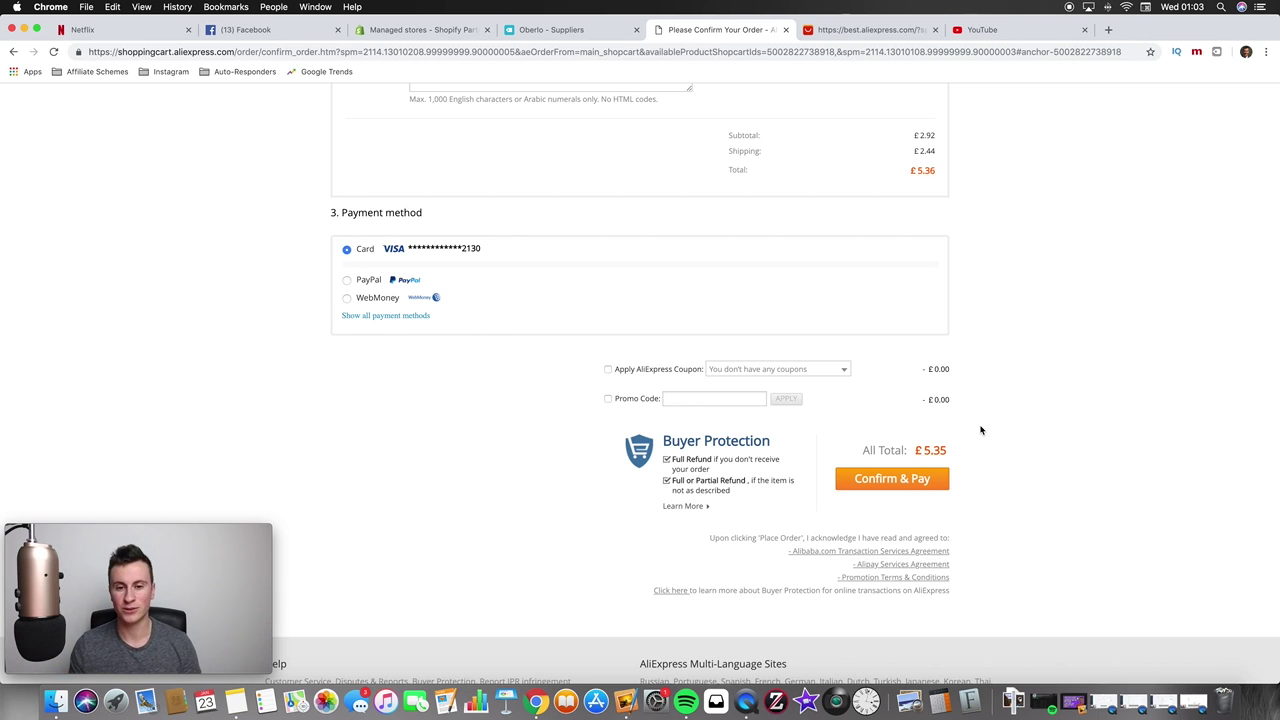
{"action": "scroll", "coordinate": [985, 358], "scroll_direction": "up", "scroll_amount": 10}
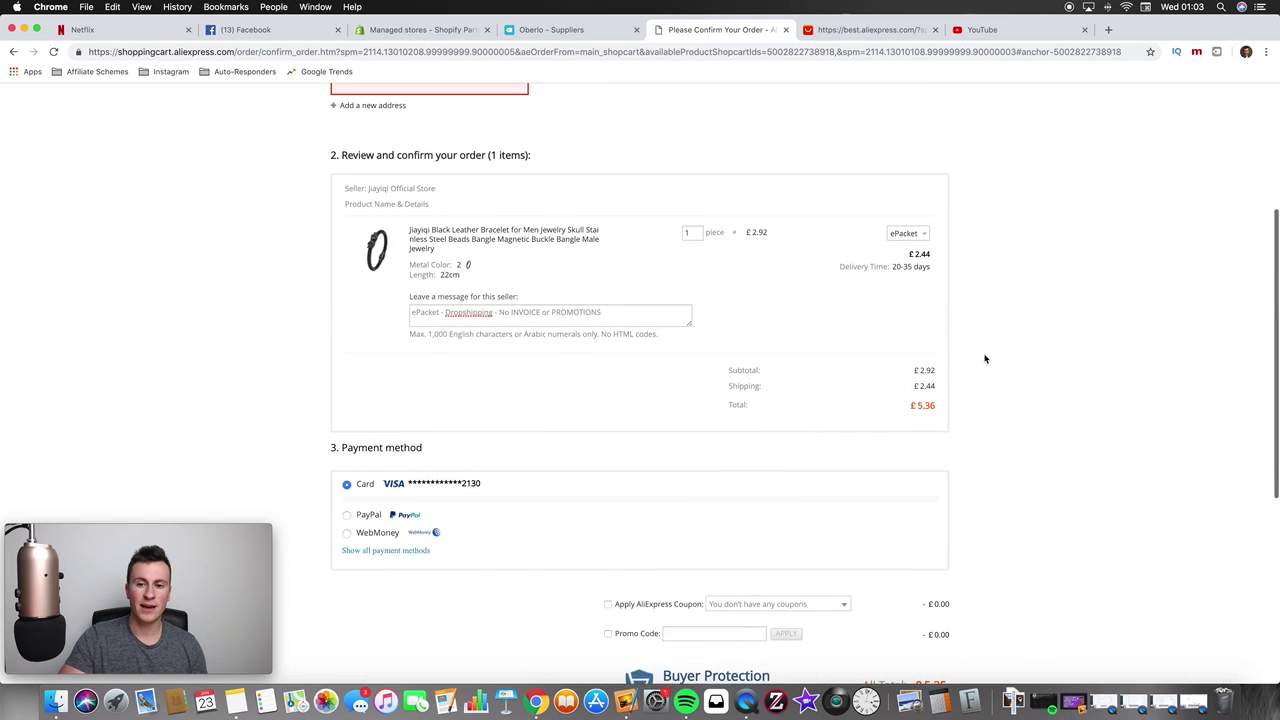
{"action": "scroll", "coordinate": [985, 358], "scroll_direction": "down", "scroll_amount": 2}
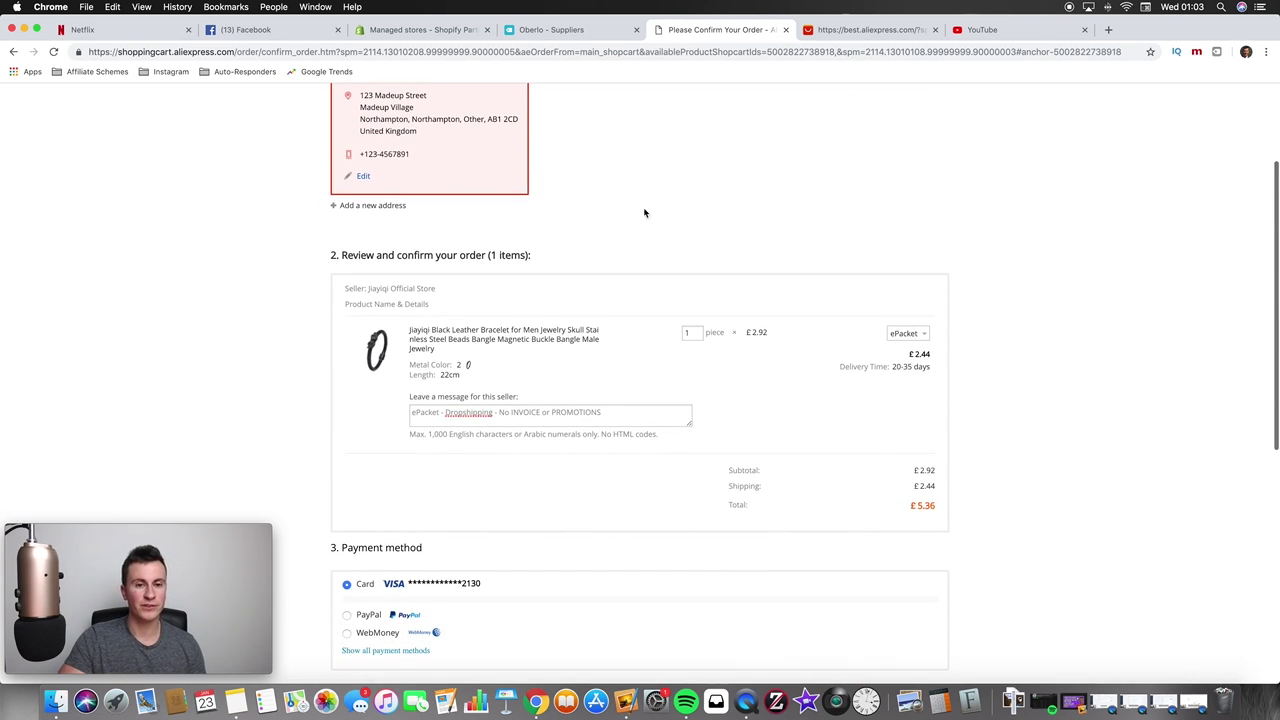
{"action": "left_click", "coordinate": [591, 33]}
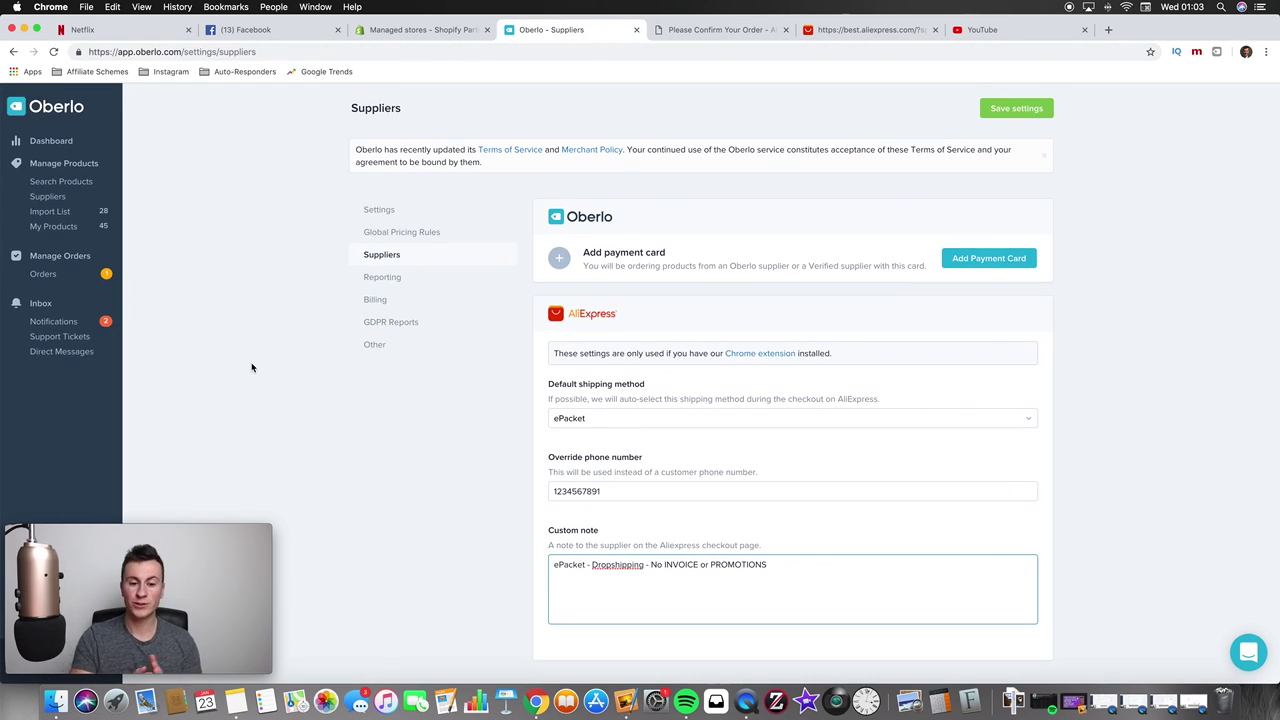